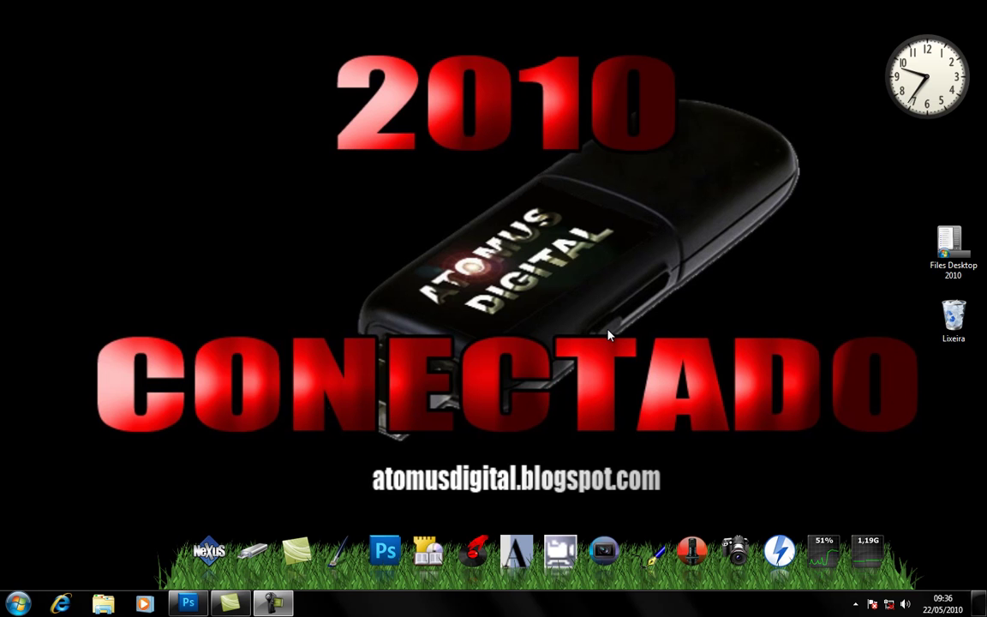
Step: Restore the Photoshop window showing TUX_CROSSING_BLISS.jpg from the taskbar
click(187, 605)
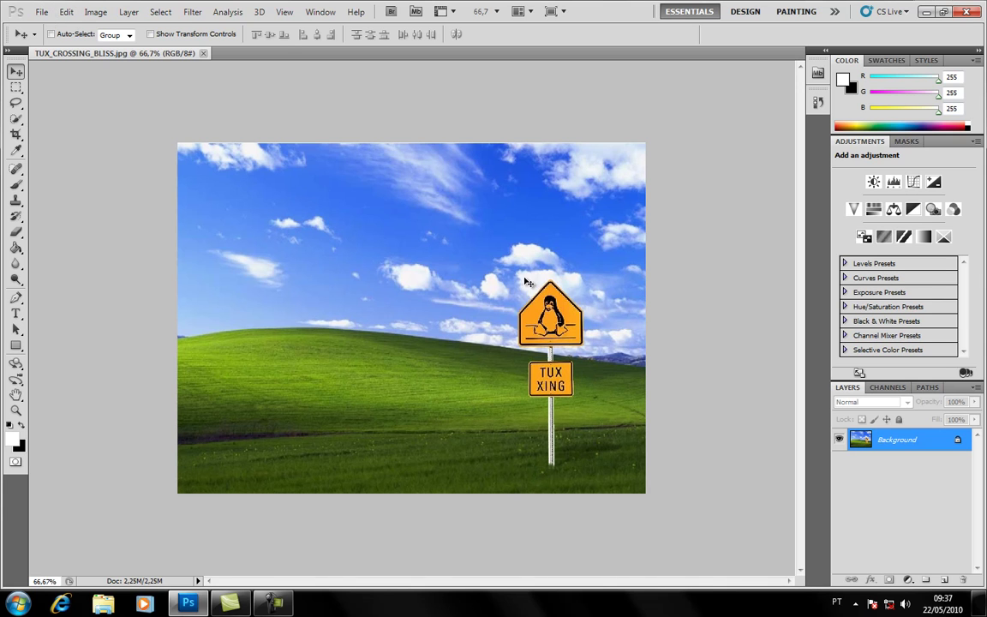
Step: Draw a Lasso selection around the Tux crossing sign and its pole down to the base
click(15, 103)
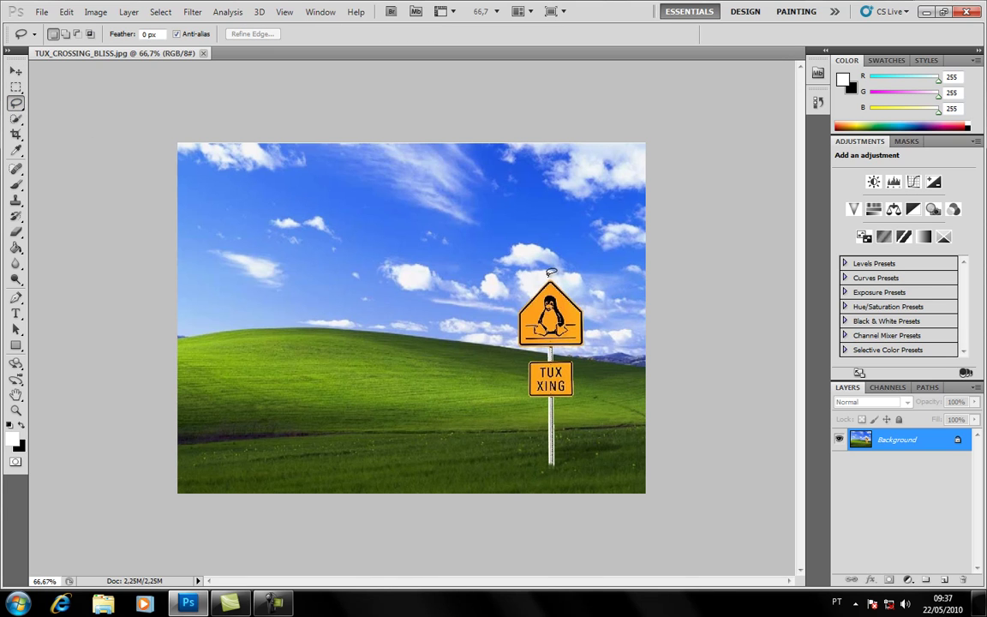
drag(531, 285, 525, 393)
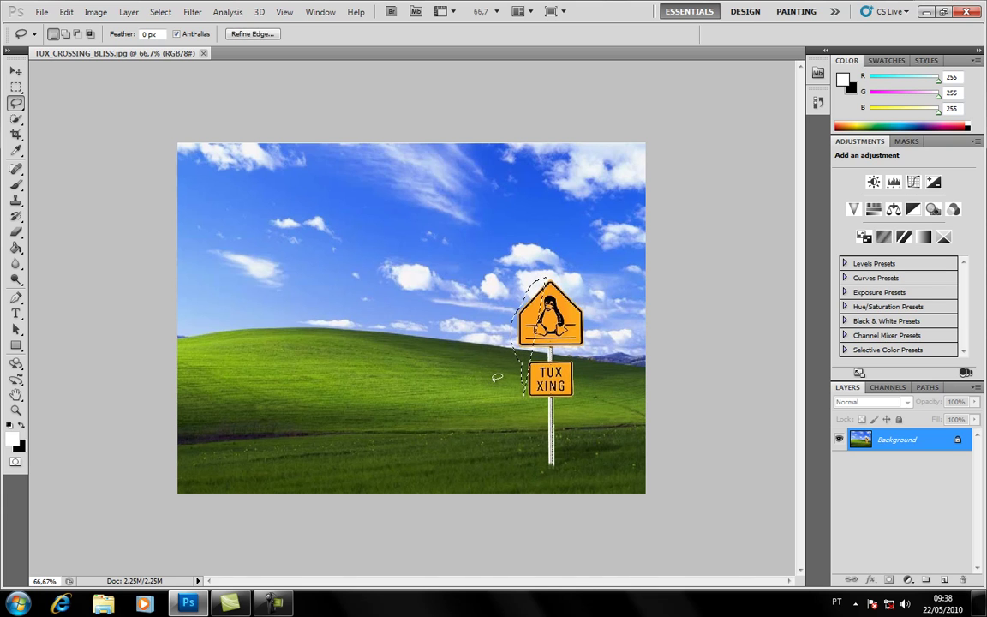
click(520, 326)
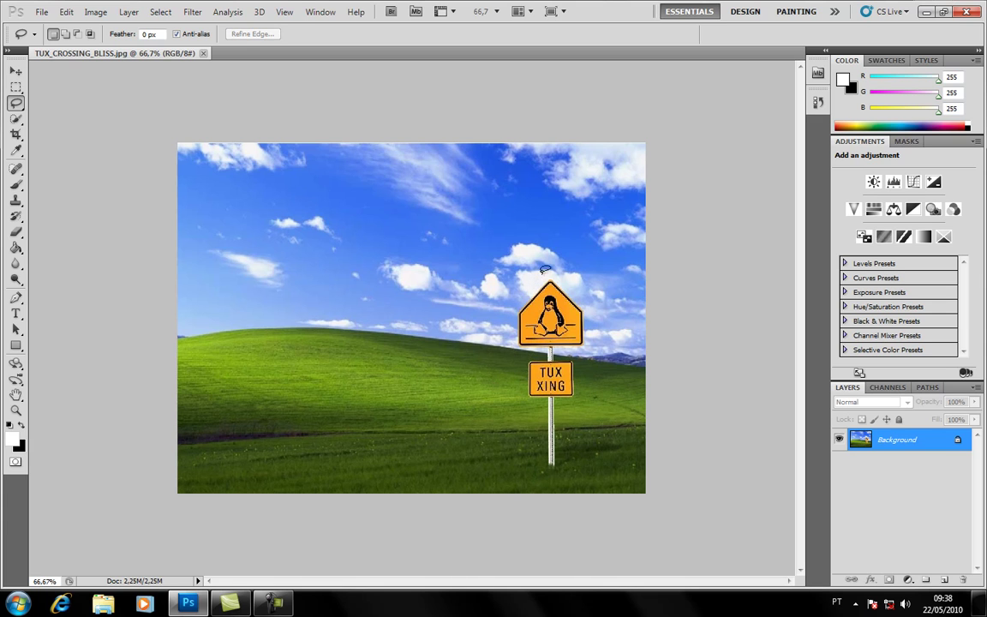
drag(549, 274, 520, 390)
mouse_move(535, 403)
mouse_down()
mouse_move(559, 467)
mouse_move(567, 348)
mouse_move(584, 334)
mouse_move(586, 315)
mouse_move(573, 283)
mouse_move(547, 278)
mouse_up()
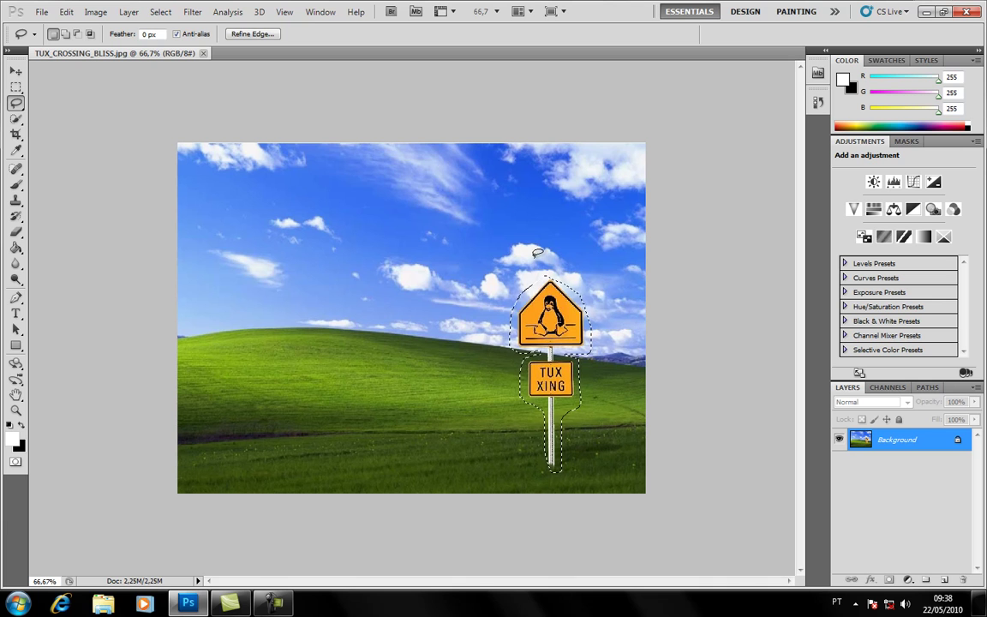
Step: Fill the sign selection with Content-Aware fill to replace it with sky and grass
key(Delete)
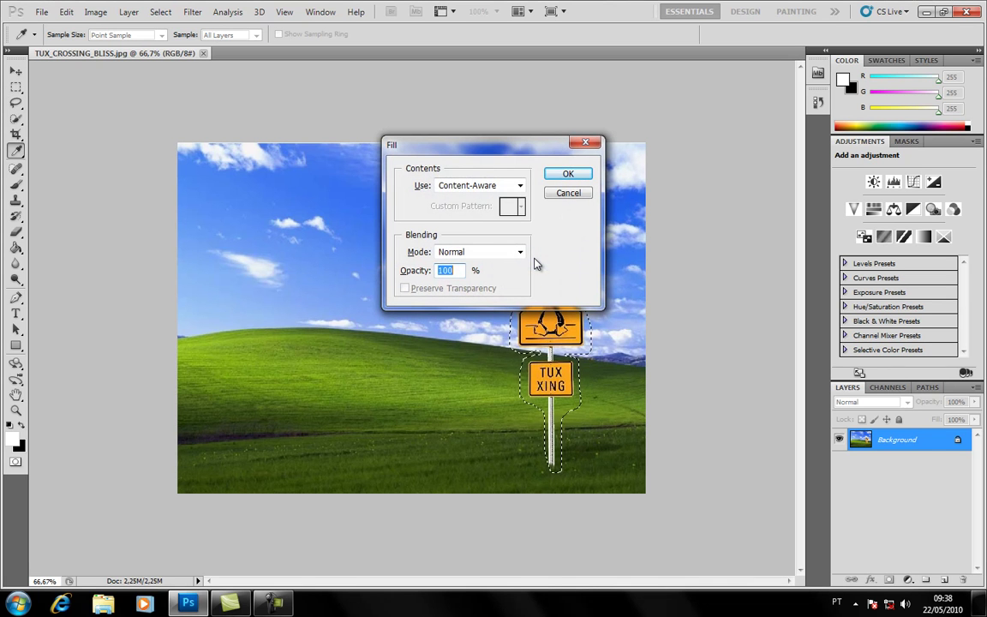
drag(489, 149, 492, 178)
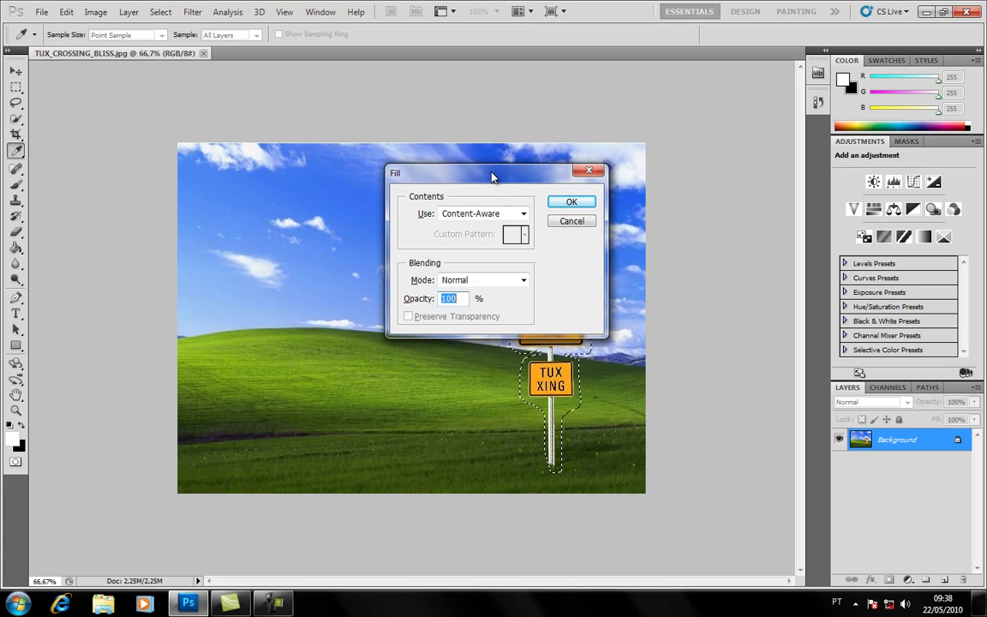
click(485, 218)
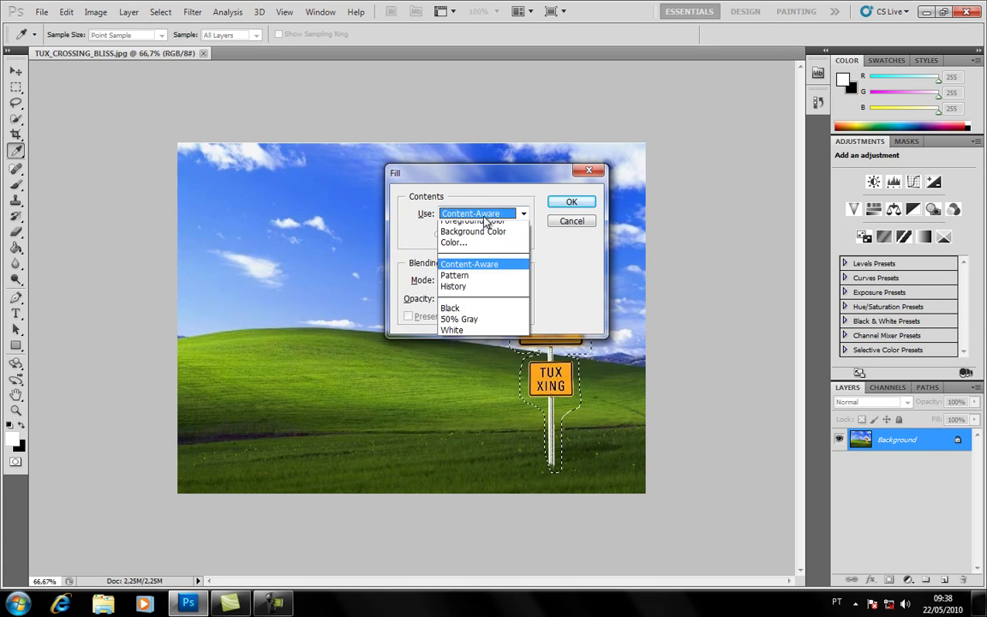
click(491, 213)
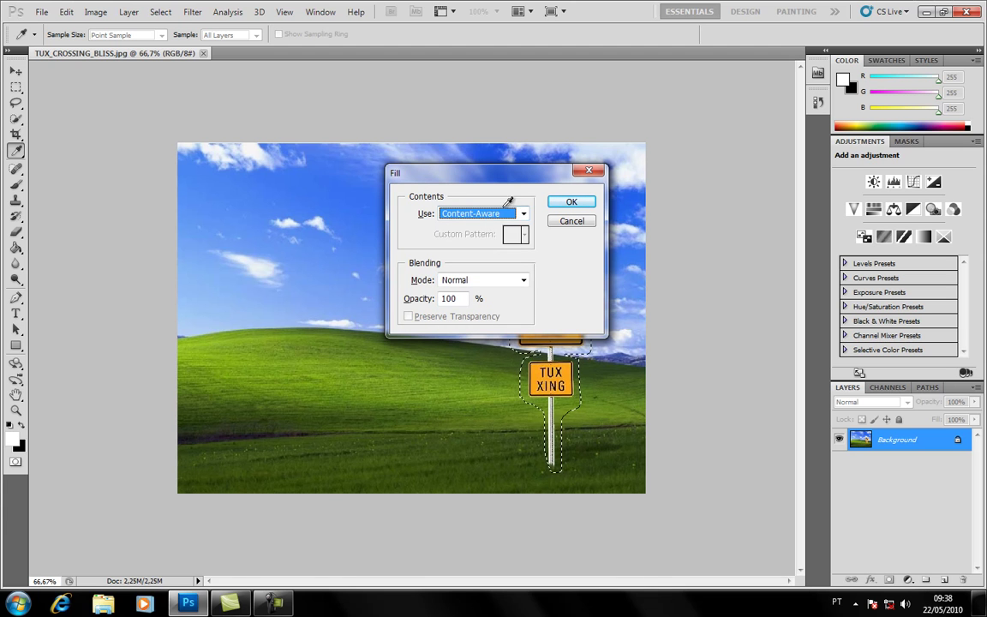
click(590, 204)
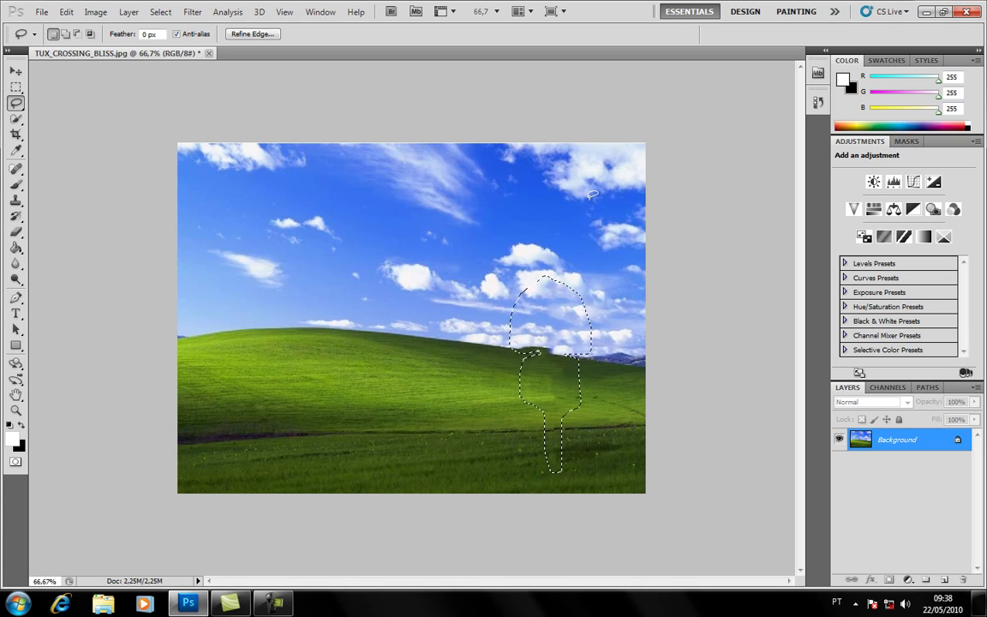
Step: Deselect the filled area where the sign used to be
key(ctrl+d)
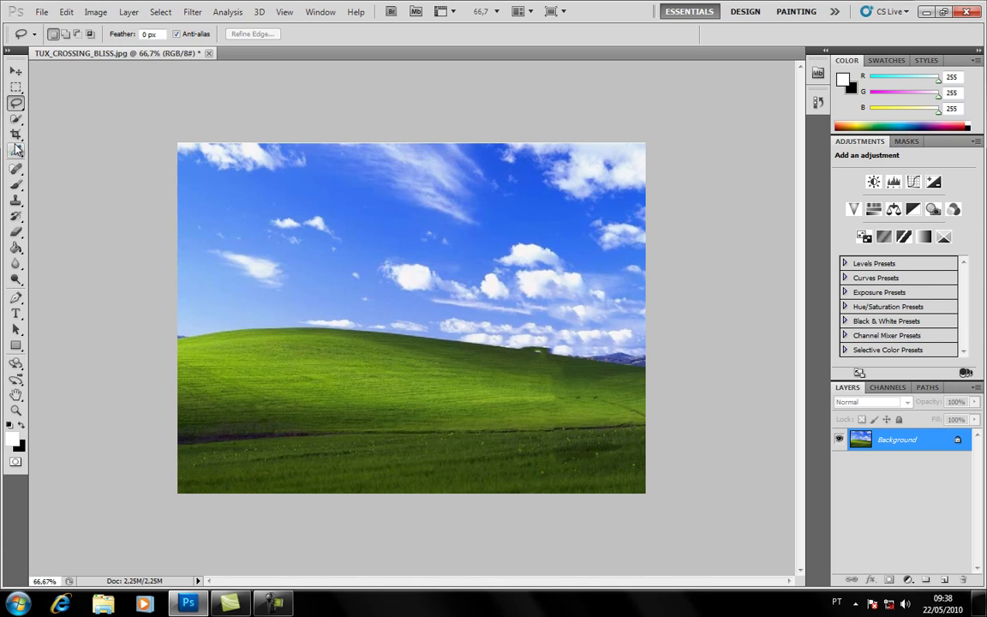
Step: Clone Stamp grass over the horizon smudges using a 28 px brush
click(15, 199)
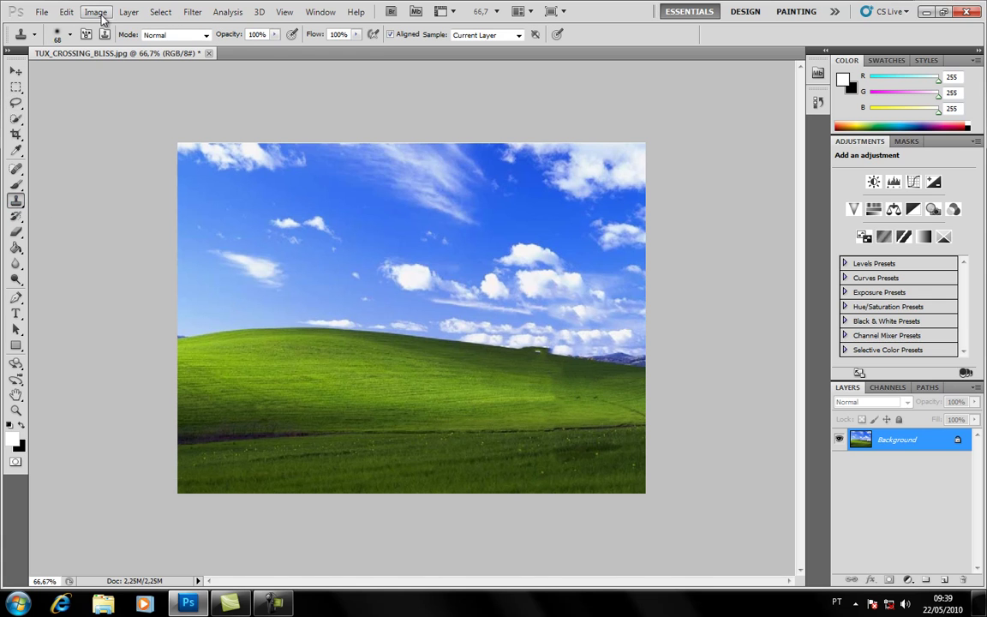
click(69, 35)
drag(65, 74, 39, 72)
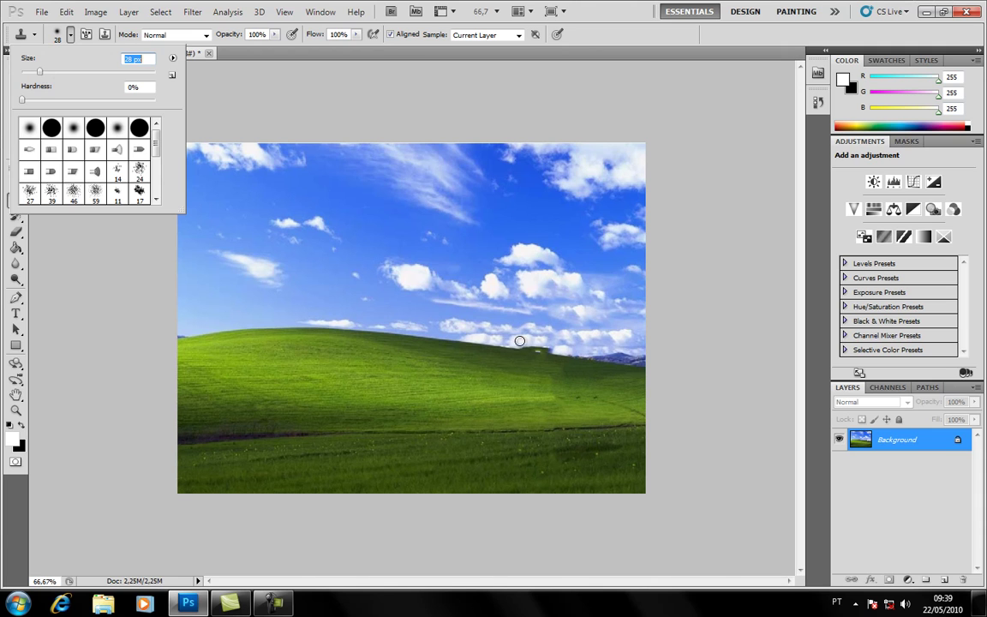
key(Return)
drag(560, 350, 526, 346)
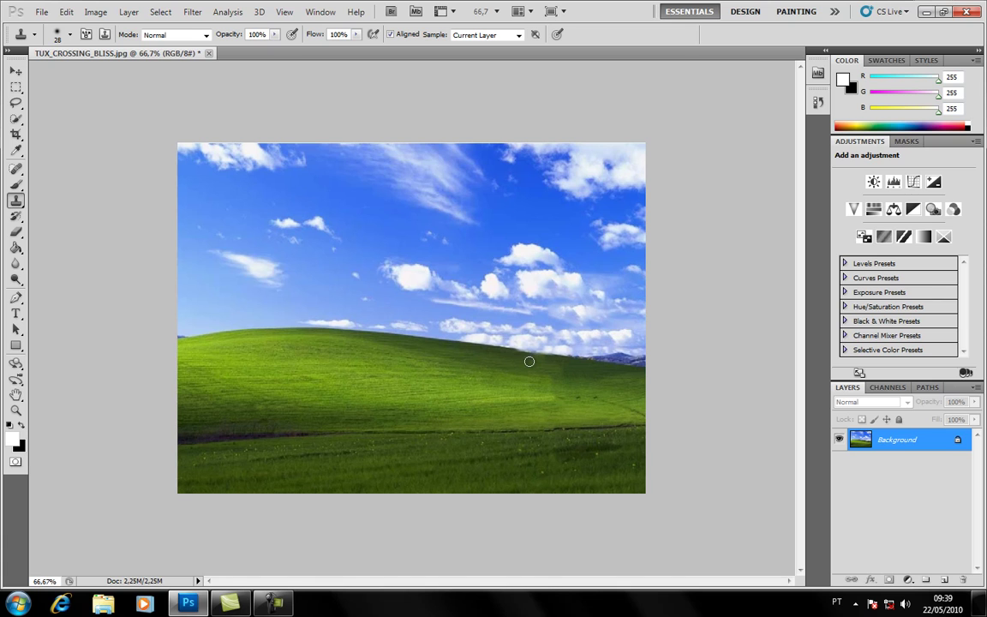
drag(523, 353, 540, 362)
Step: Lasso the puffy mid-sky cloud, Content-Aware fill it with blue sky, and deselect
click(16, 103)
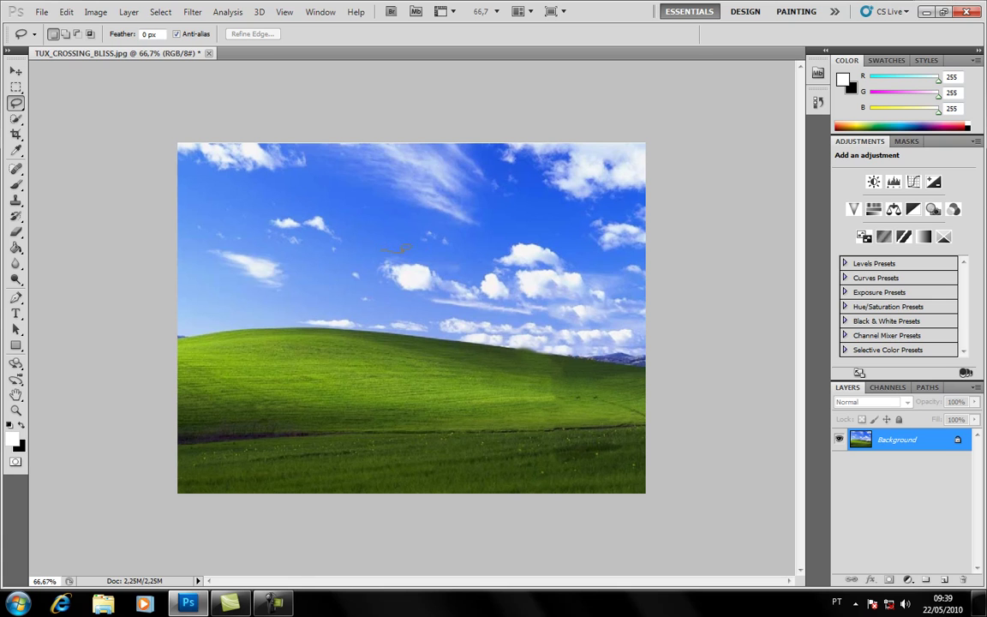
drag(454, 268, 385, 251)
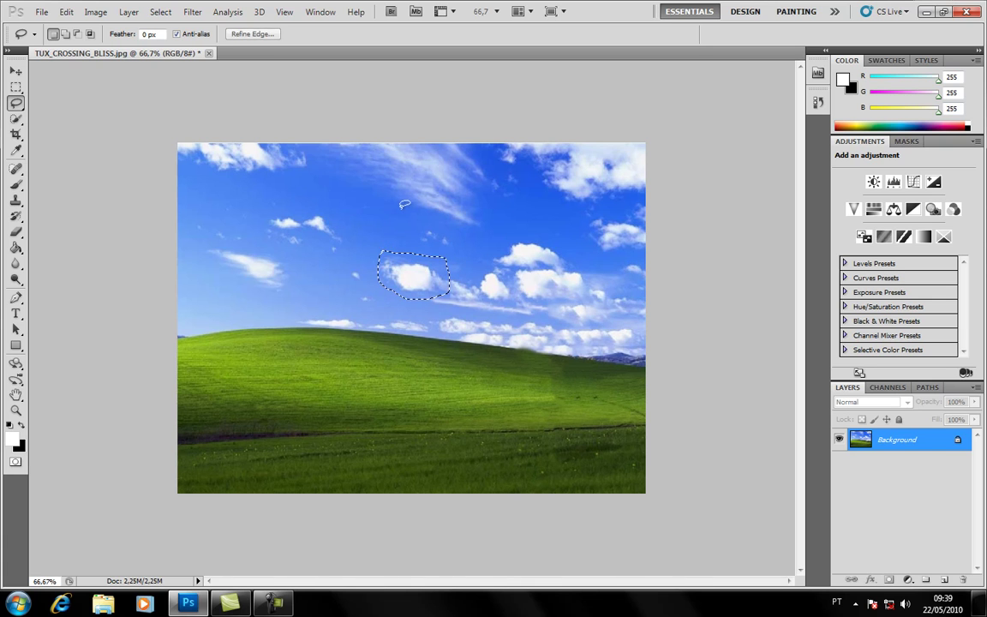
key(i)
key(shift+BackSpace)
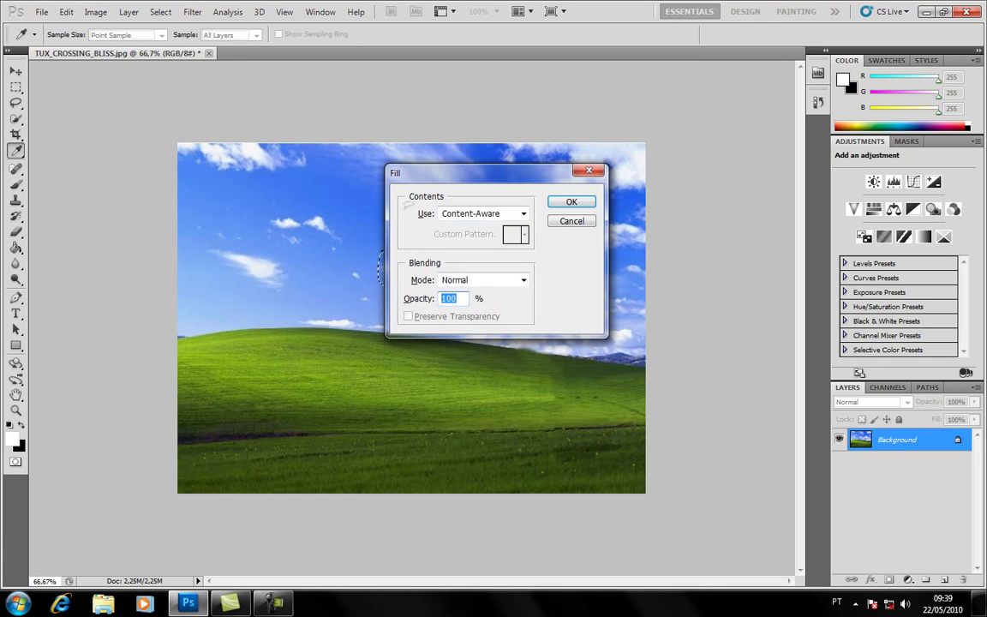
key(Return)
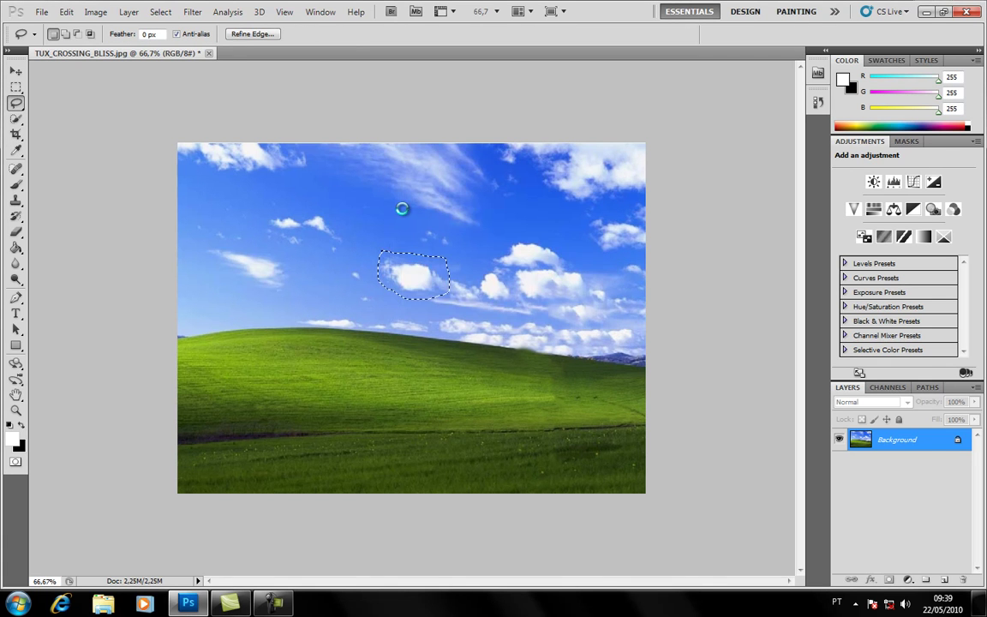
key(ctrl+d)
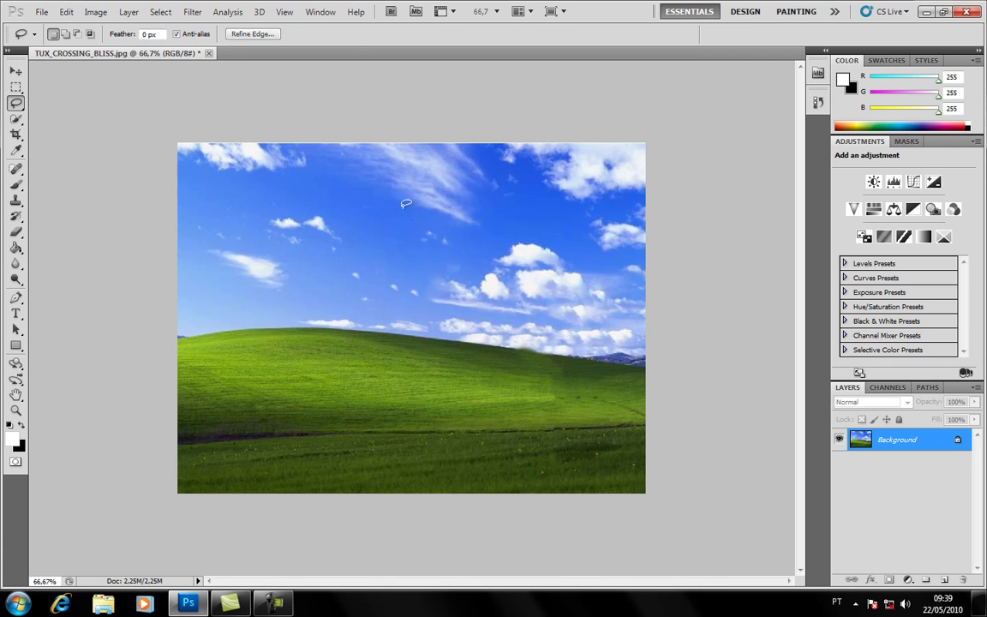